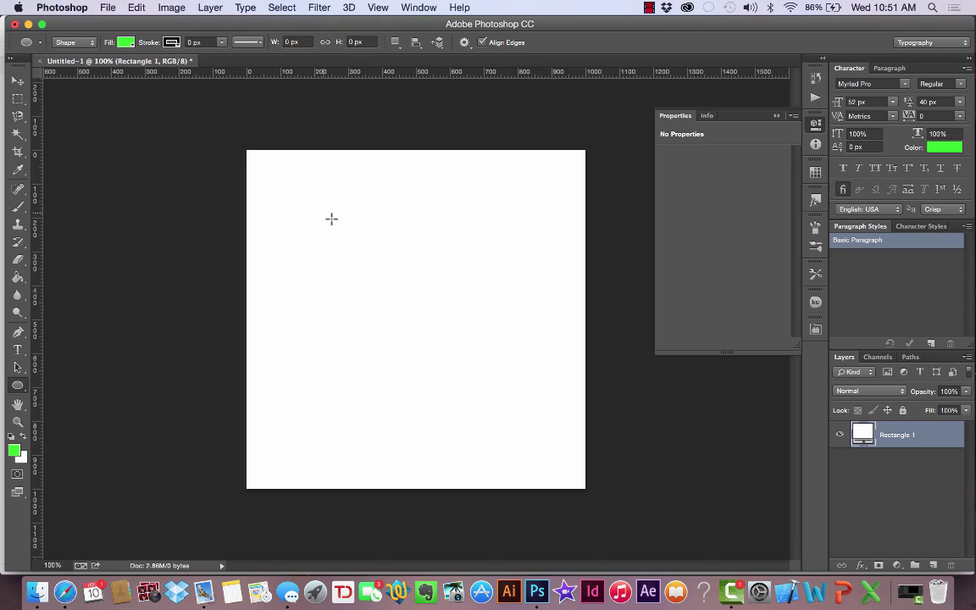
left_click_drag(322, 210, 589, 426)
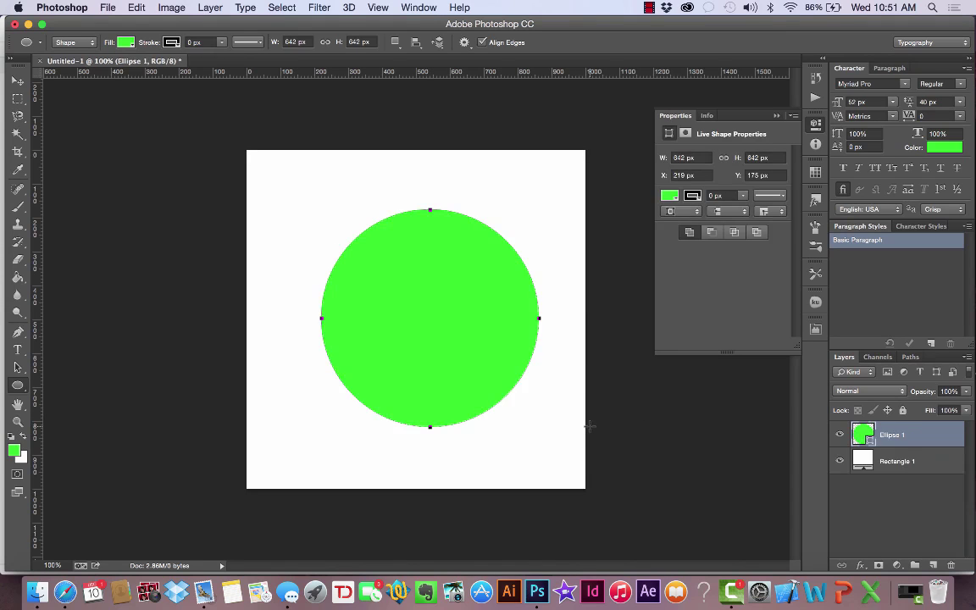
key("v")
mouse_move(438, 146)
left_mouse_down()
mouse_move(439, 126)
mouse_move(422, 139)
left_mouse_up()
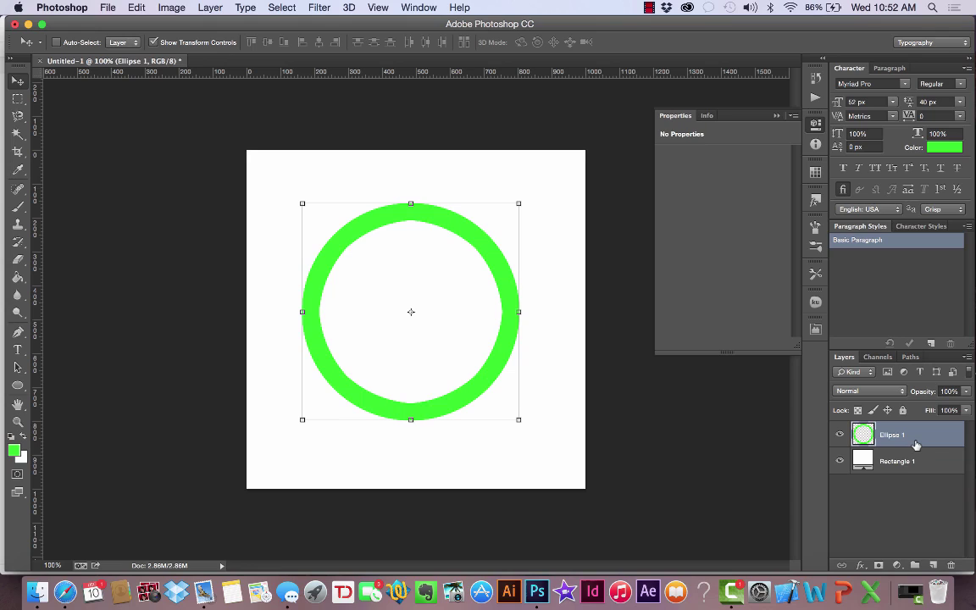
key("Delete")
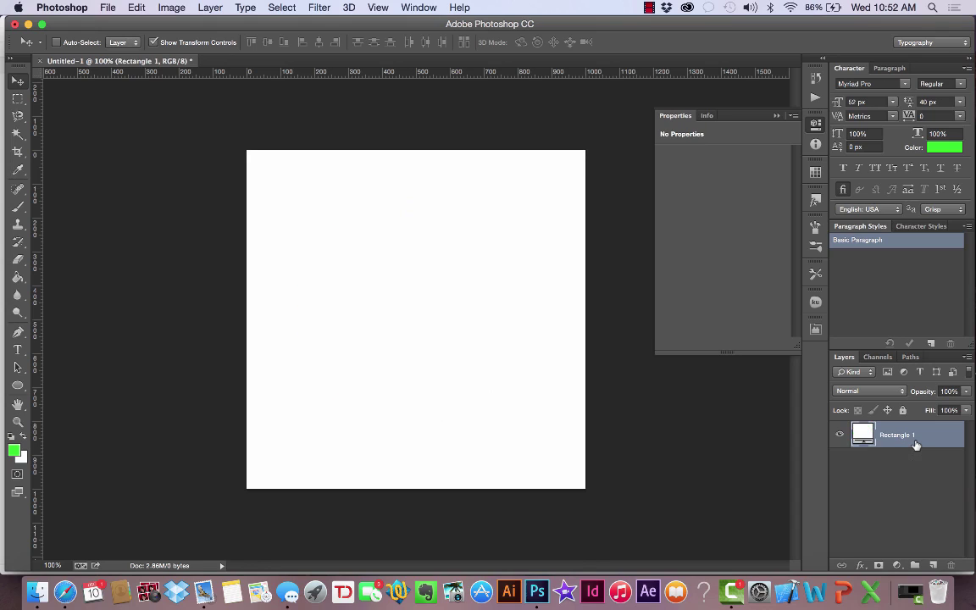
Step: Draw a green circle about 741 px in diameter and move it near the canvas centre, at about X 114, Y 114 px
left_click(18, 387)
left_click_drag(295, 206, 589, 459)
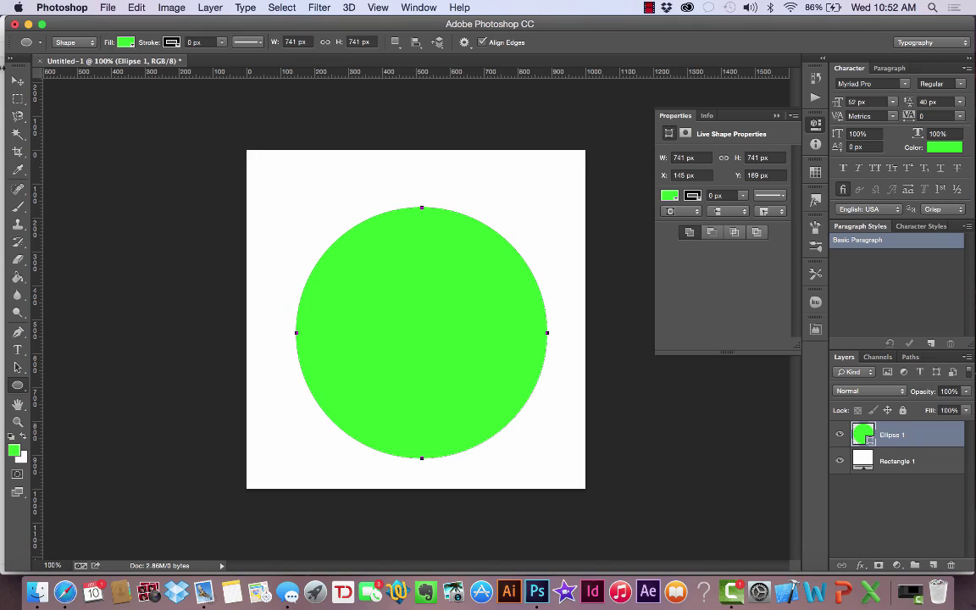
left_click(17, 79)
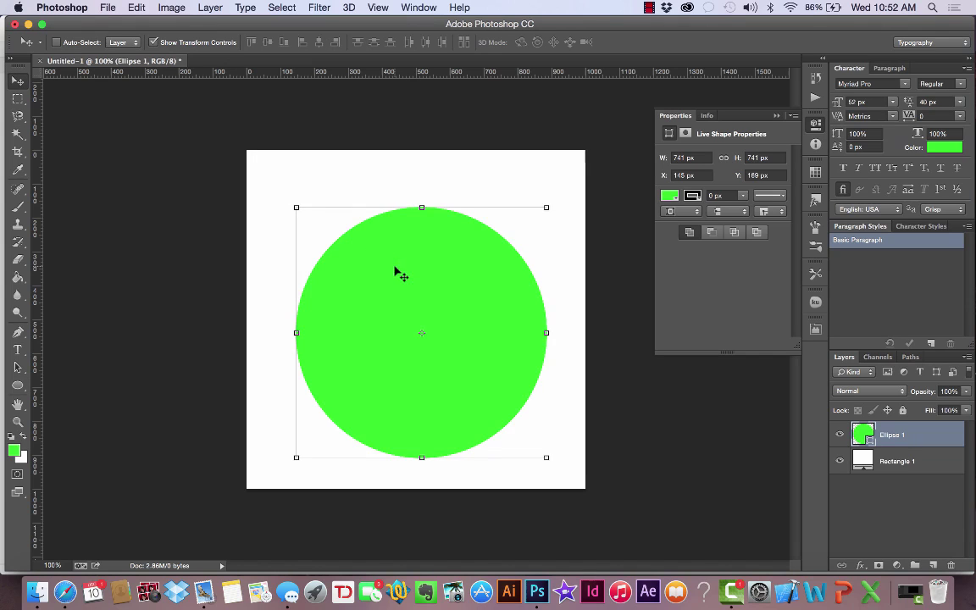
left_click_drag(394, 268, 386, 253)
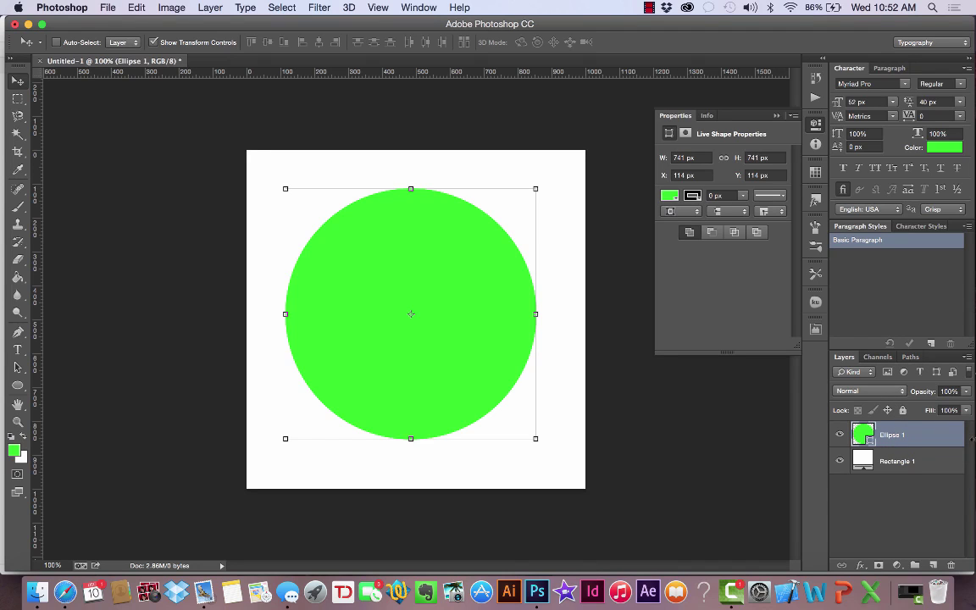
Step: Duplicate the green circle's layer and scale the copy proportionally about its centre to about 63%, applying the transformation
key("super+j")
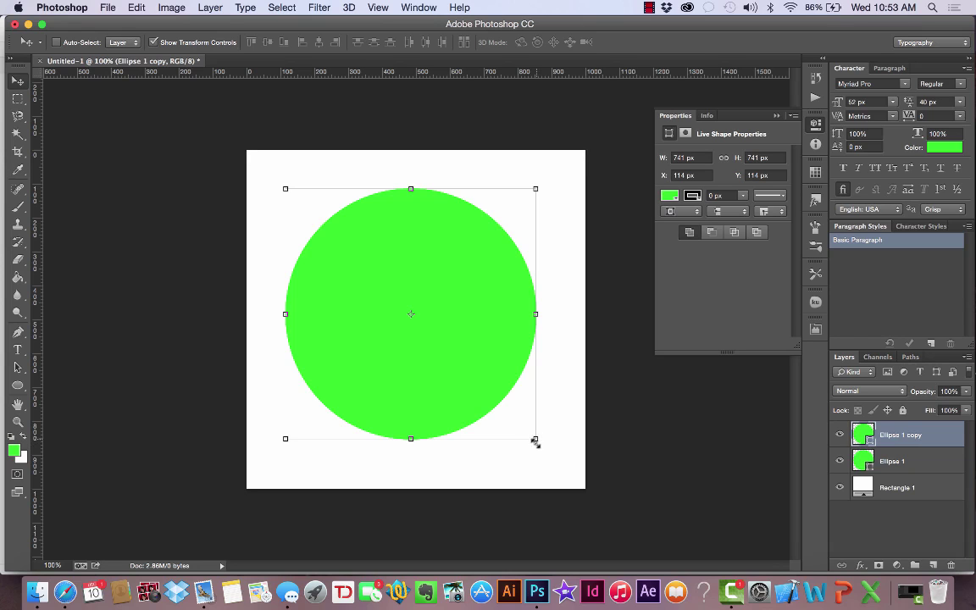
left_click(137, 8)
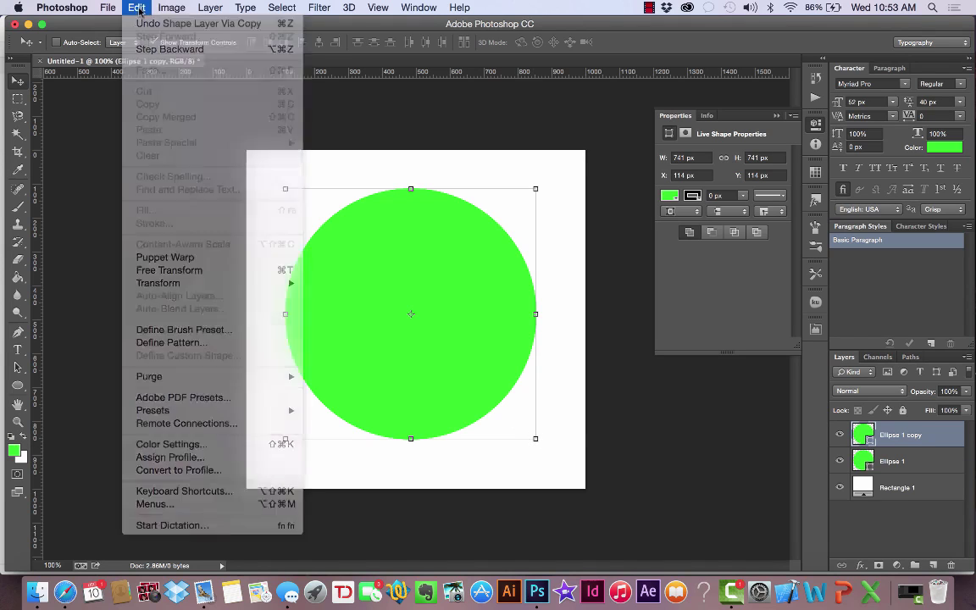
left_click(135, 8)
left_click(135, 8)
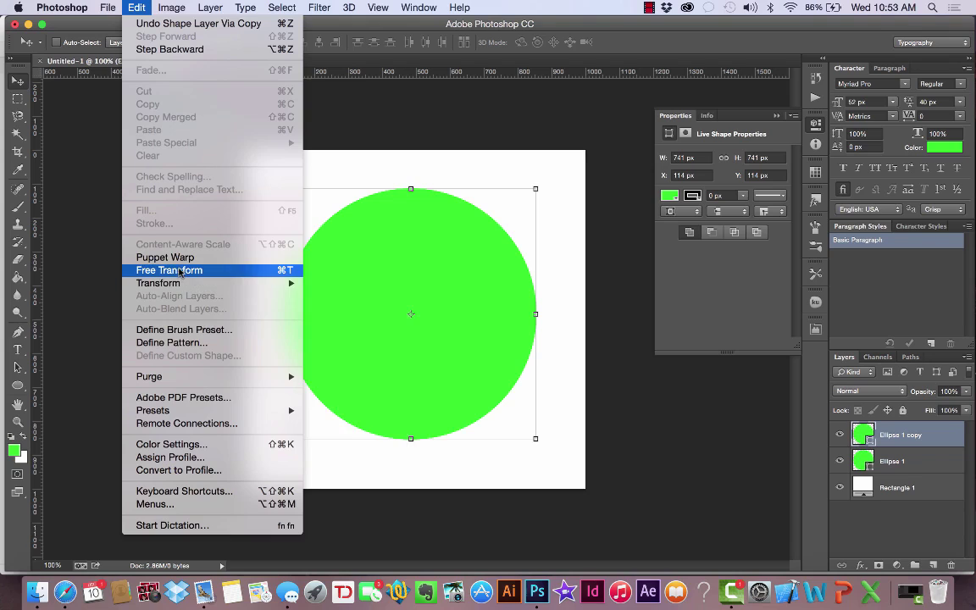
left_click(166, 270)
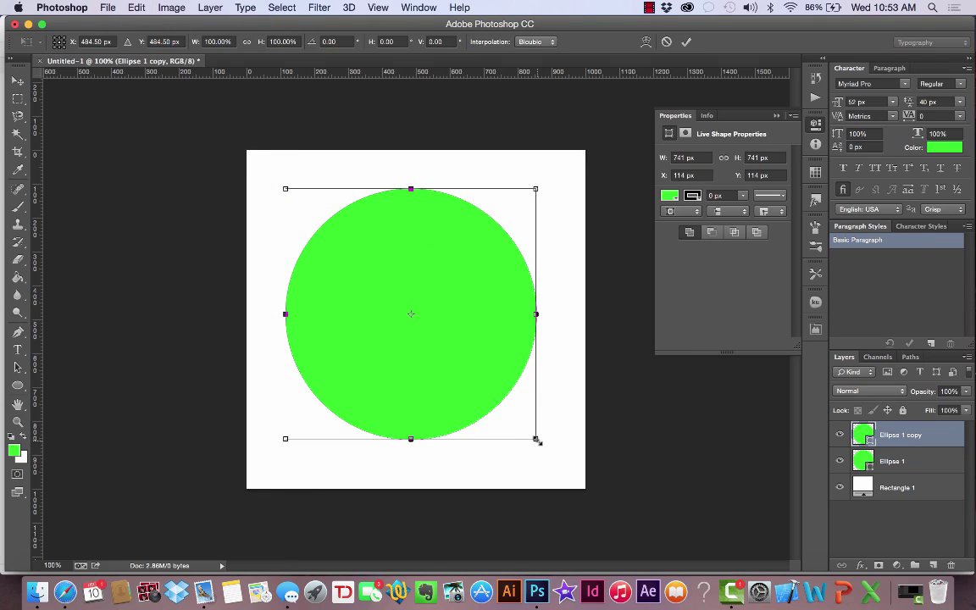
left_click_drag(537, 441, 493, 408)
key("super+z")
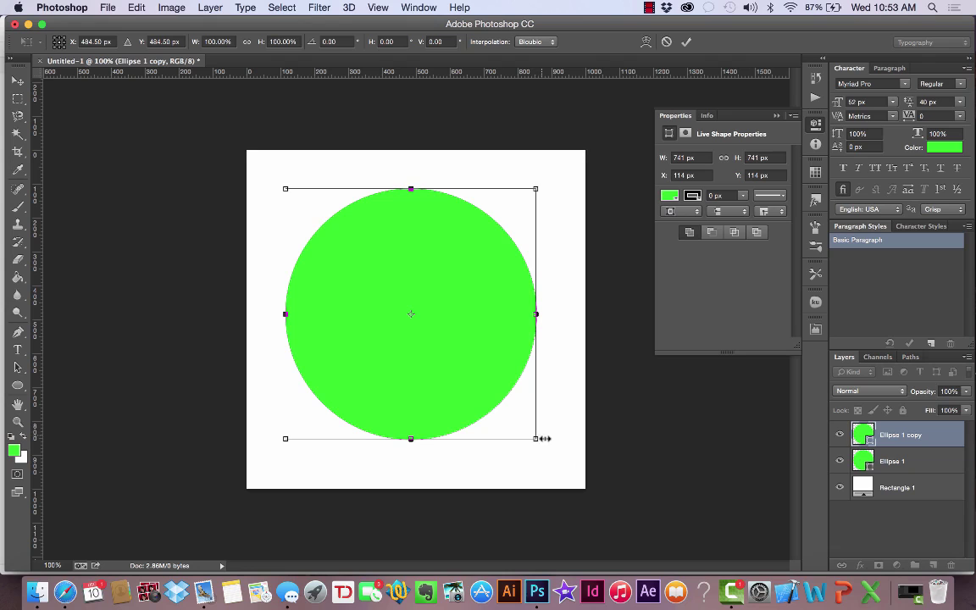
left_click_drag(536, 438, 484, 407)
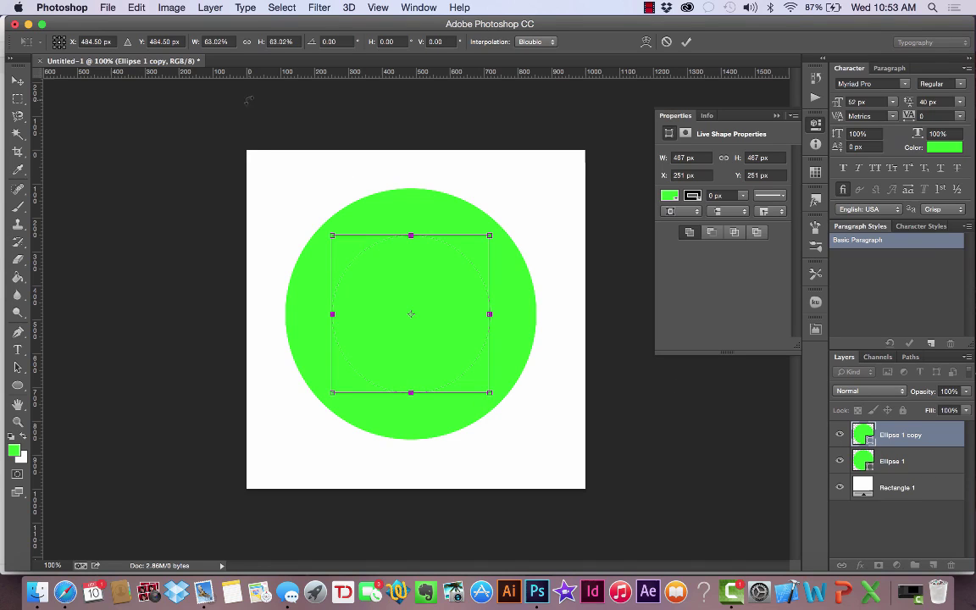
left_click(17, 79)
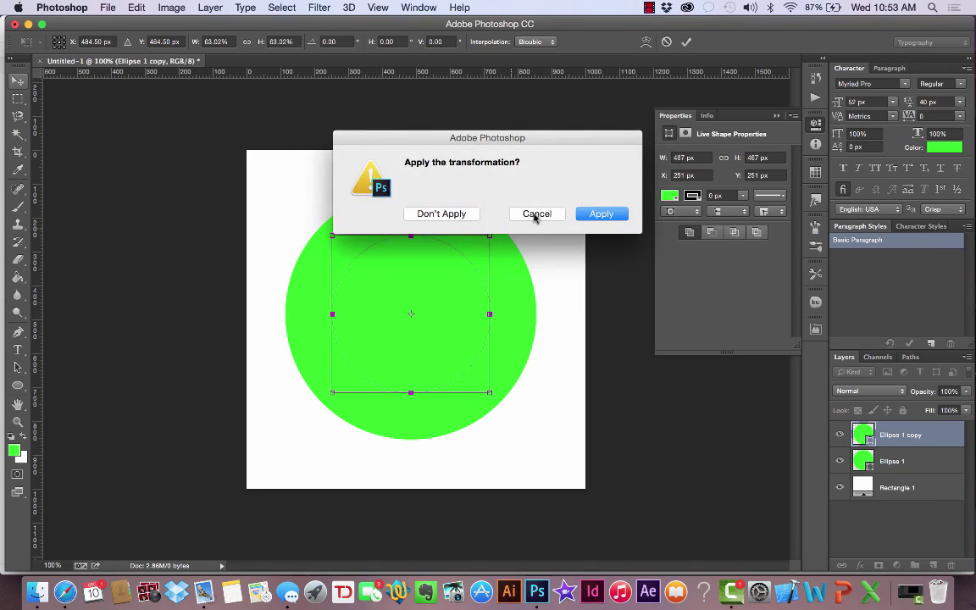
left_click(601, 214)
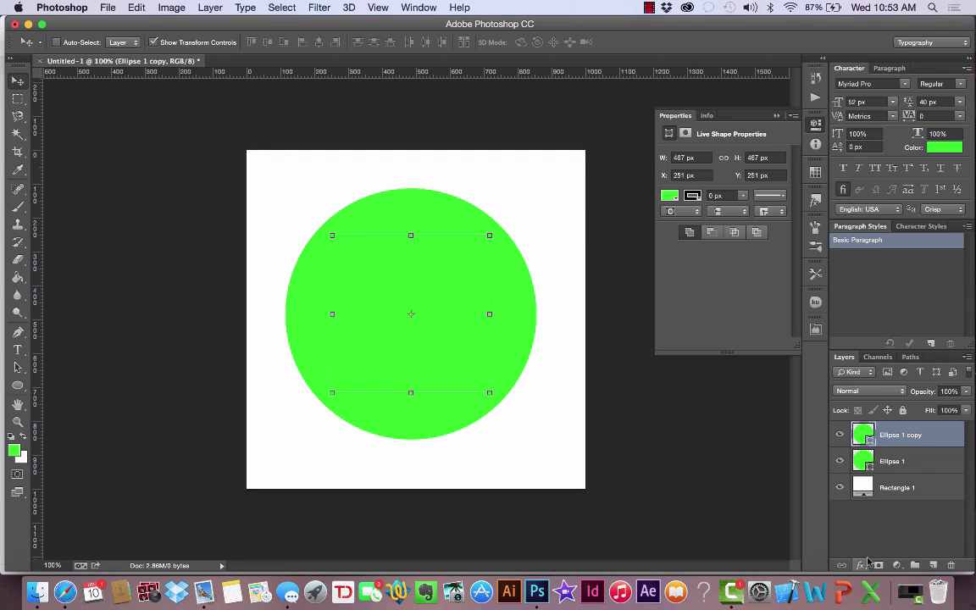
Step: Load the smaller circle as a selection, merge the visible layers, and delete the selected area to cut a ring, clearing the selection
left_click(868, 441, "super")
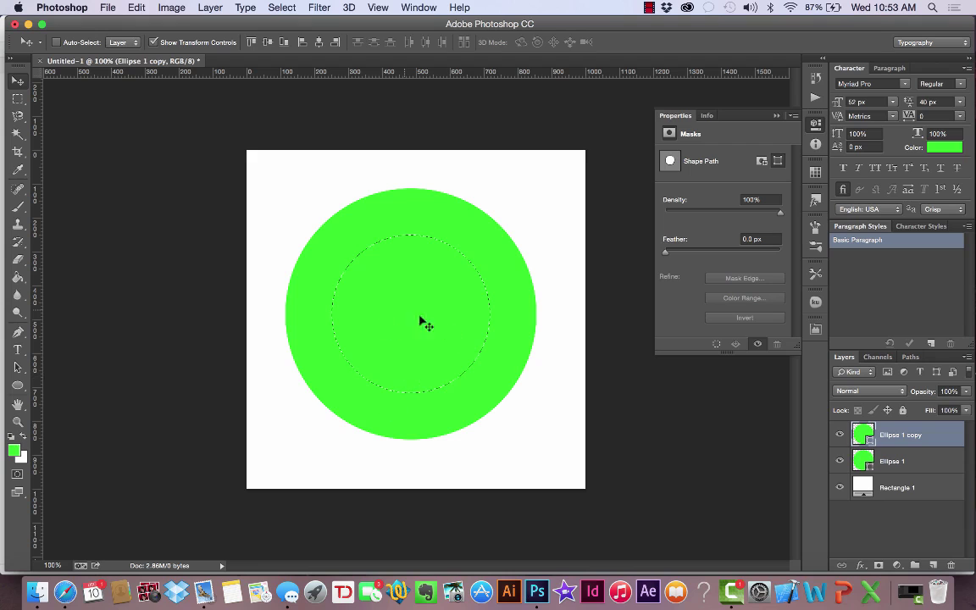
left_click(935, 461, "shift")
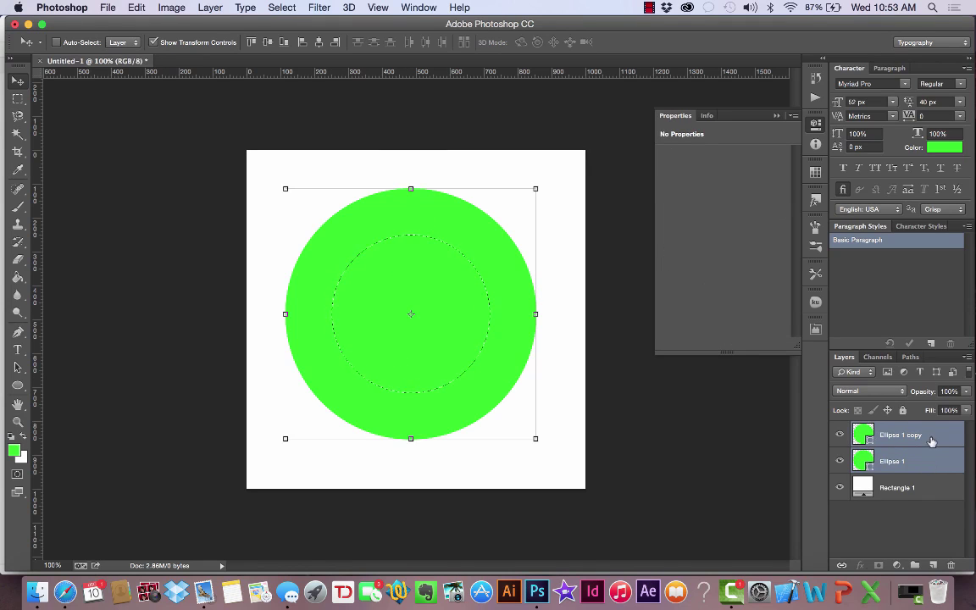
right_click(931, 441)
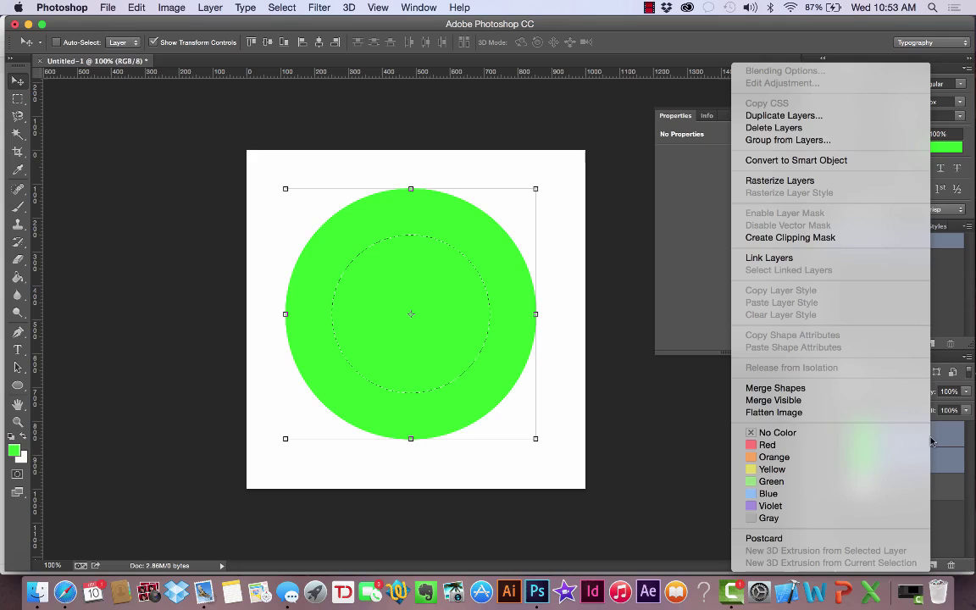
left_click(809, 400)
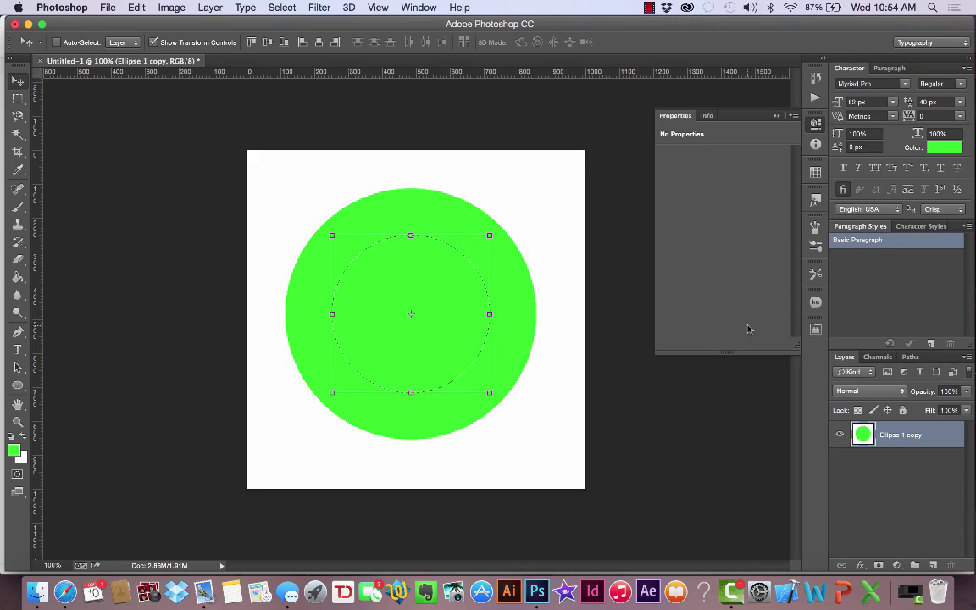
key("Delete")
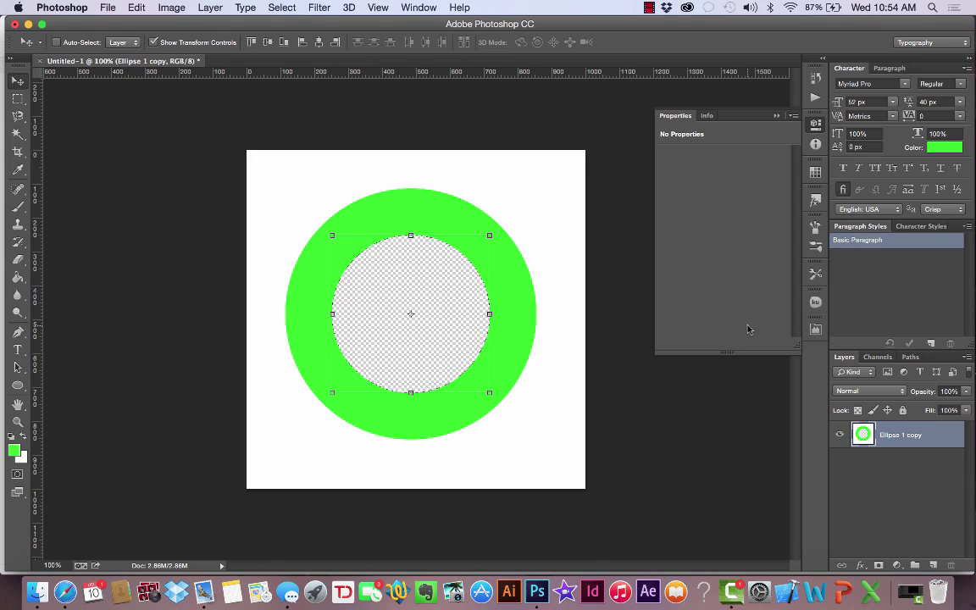
key("super+d")
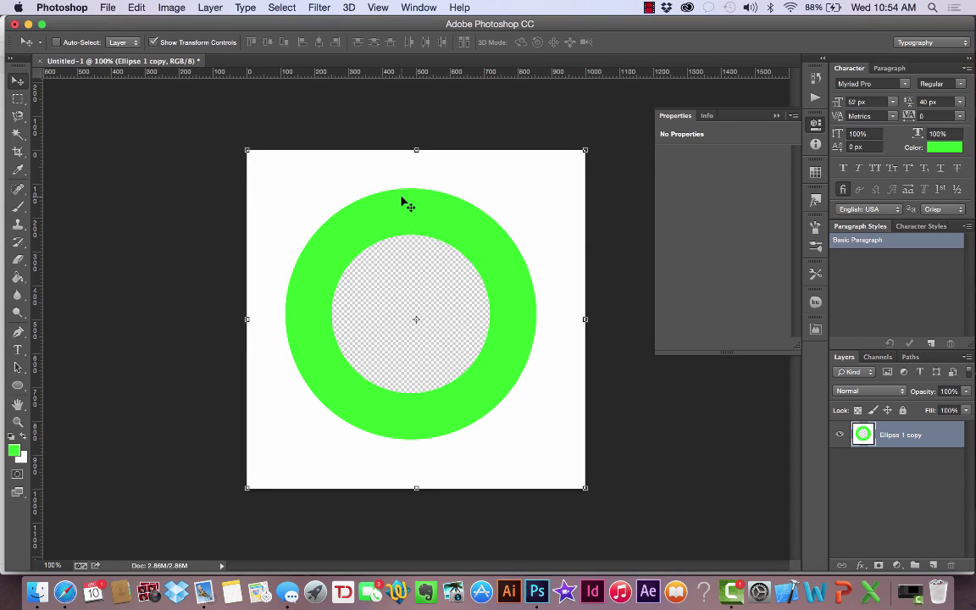
left_click_drag(403, 200, 371, 187)
left_click_drag(382, 192, 389, 191)
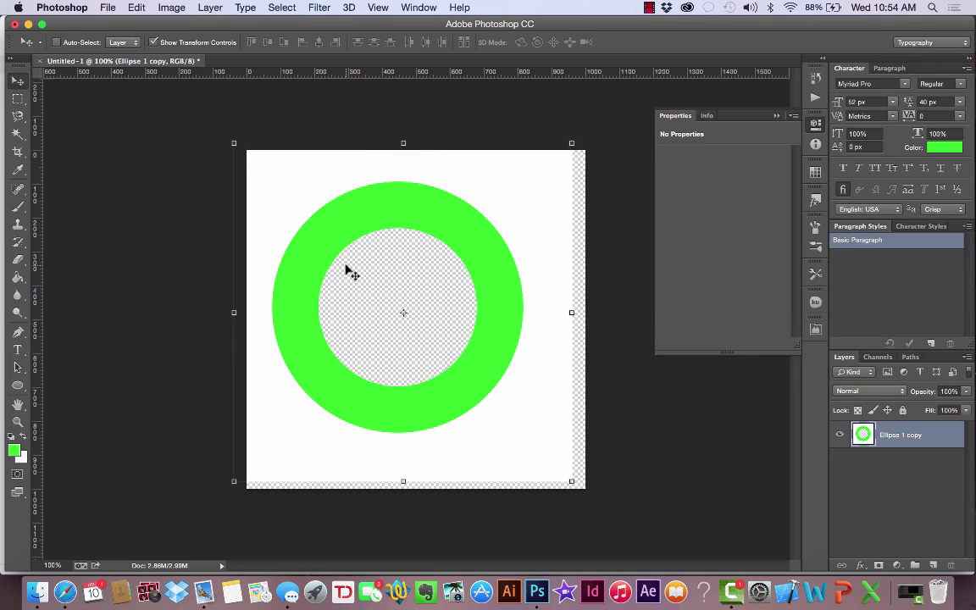
key("super+z")
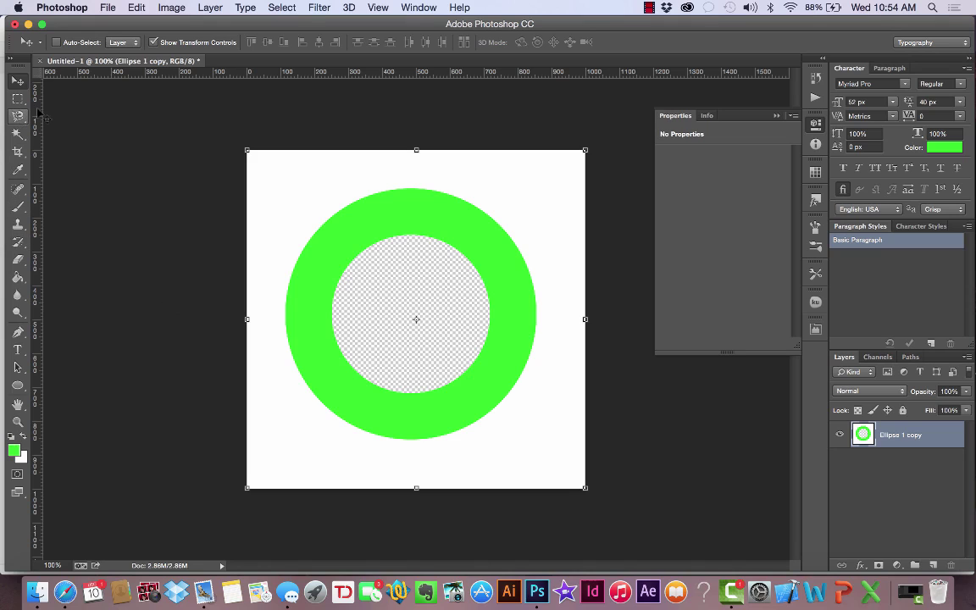
Step: Select the white background around the green ring with the Magic Wand, delete it, and clear the selection
left_click(17, 133)
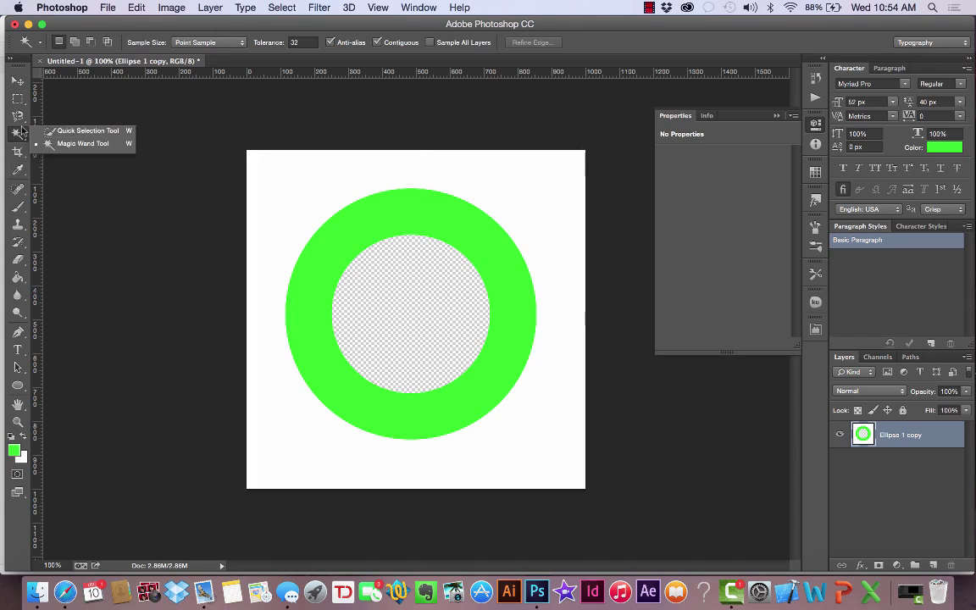
left_click(329, 166)
key("Delete")
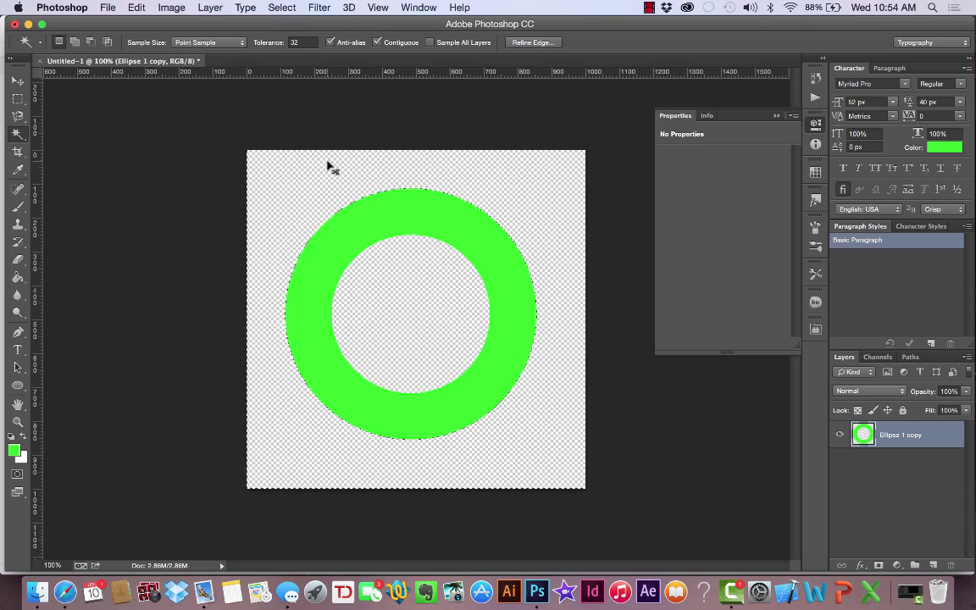
key("super+d")
Step: Draw a white rectangle covering the whole canvas and place the green ring's layer above it
key("x")
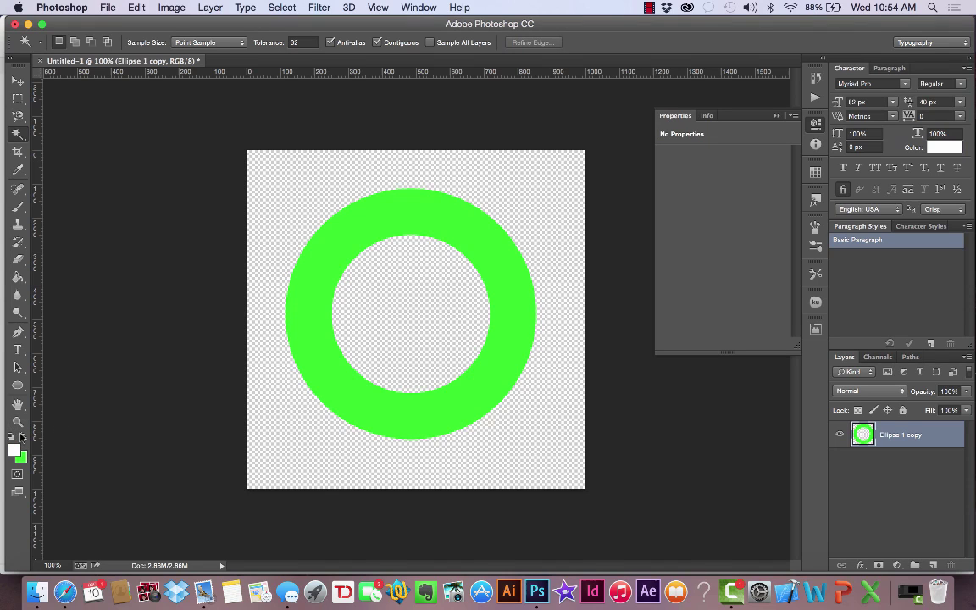
left_click_drag(17, 384, 48, 348)
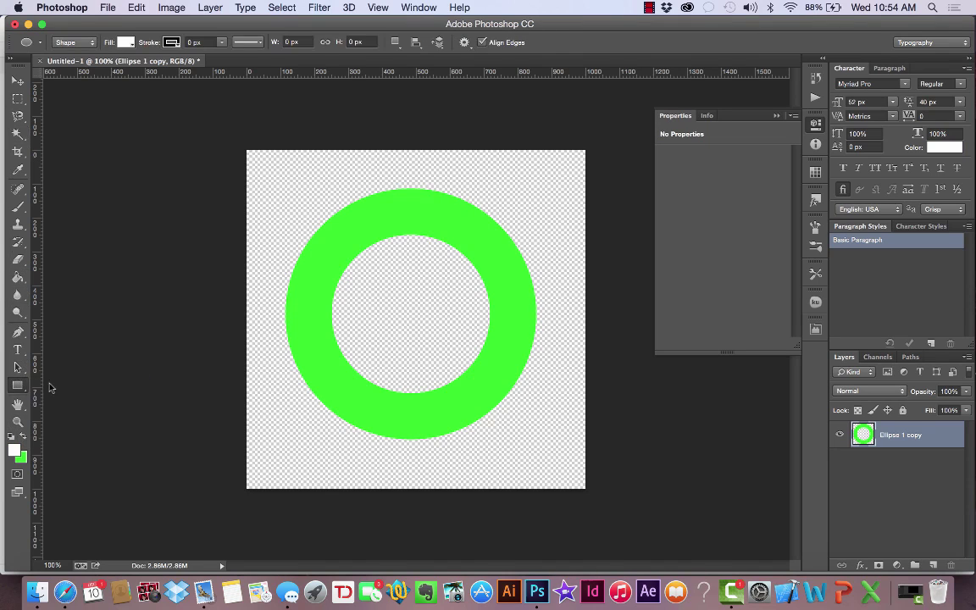
mouse_move(220, 143)
left_mouse_down()
mouse_move(428, 335)
mouse_move(585, 499)
mouse_move(611, 512)
left_mouse_up()
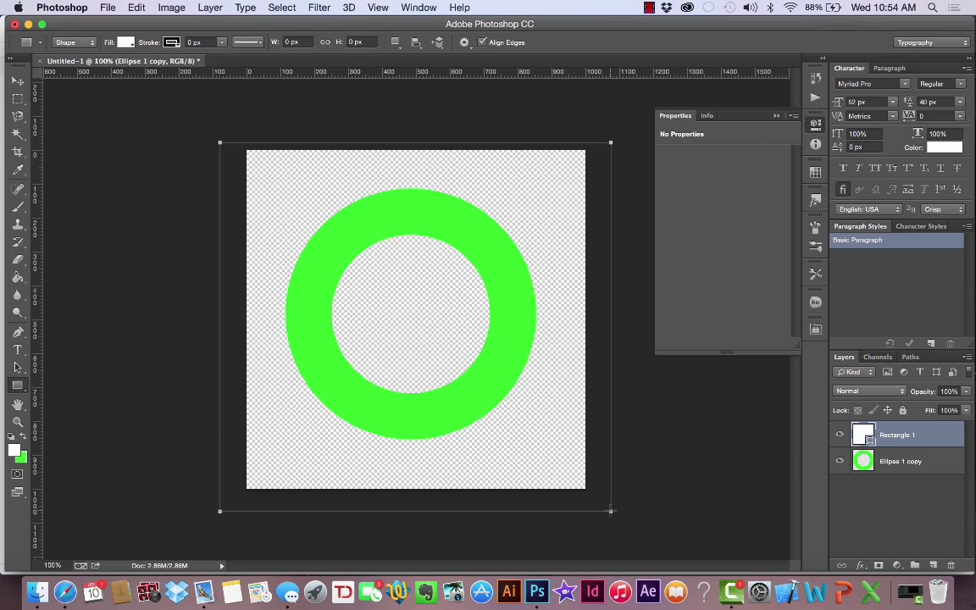
left_click_drag(941, 471, 934, 424)
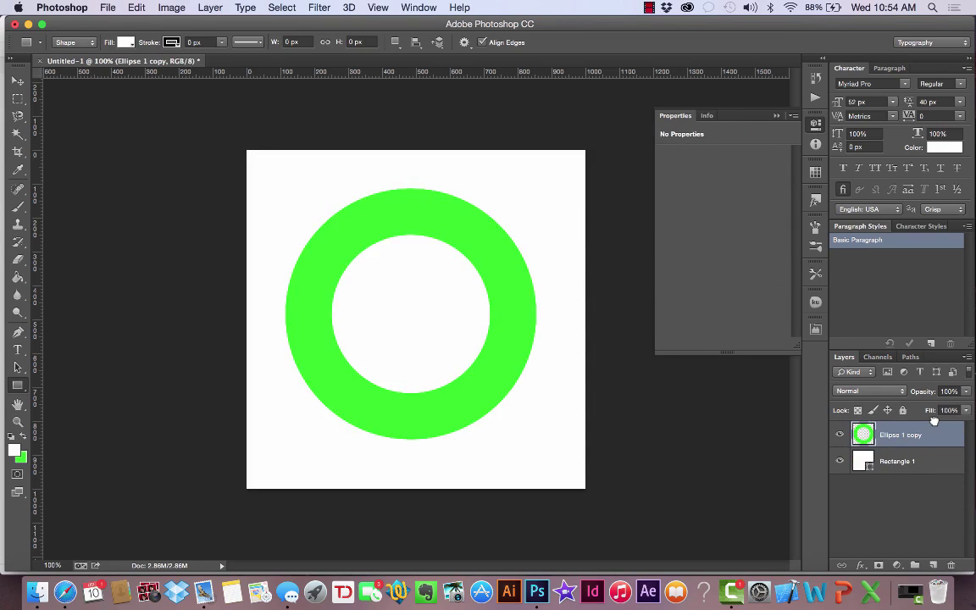